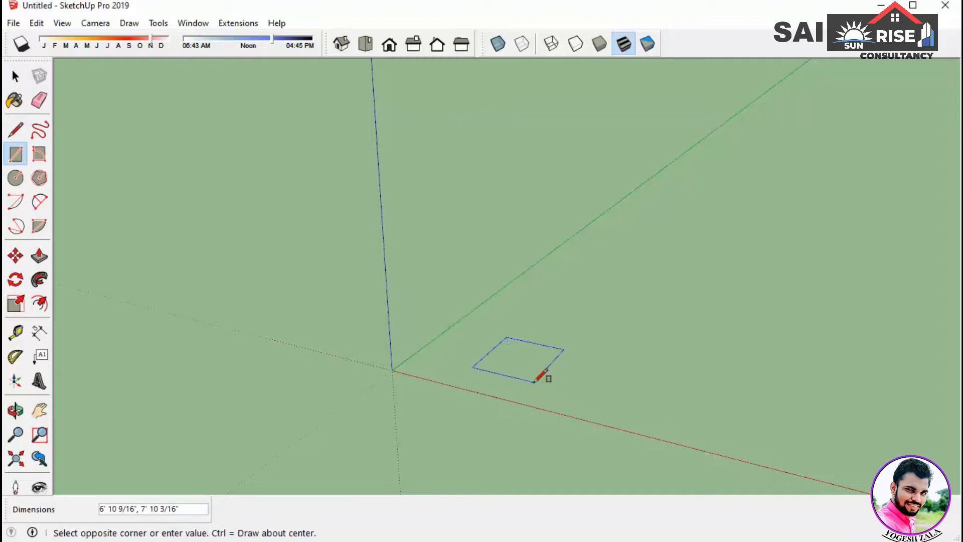
Step: Draw a 5' by 5' square on the ground plane near the origin
type("5',5'")
key("Return")
scroll(555, 351, "up", 4)
key("space")
key("o")
mouse_move(562, 401)
left_mouse_down()
mouse_move(501, 415)
mouse_move(552, 408)
left_mouse_up()
key("space")
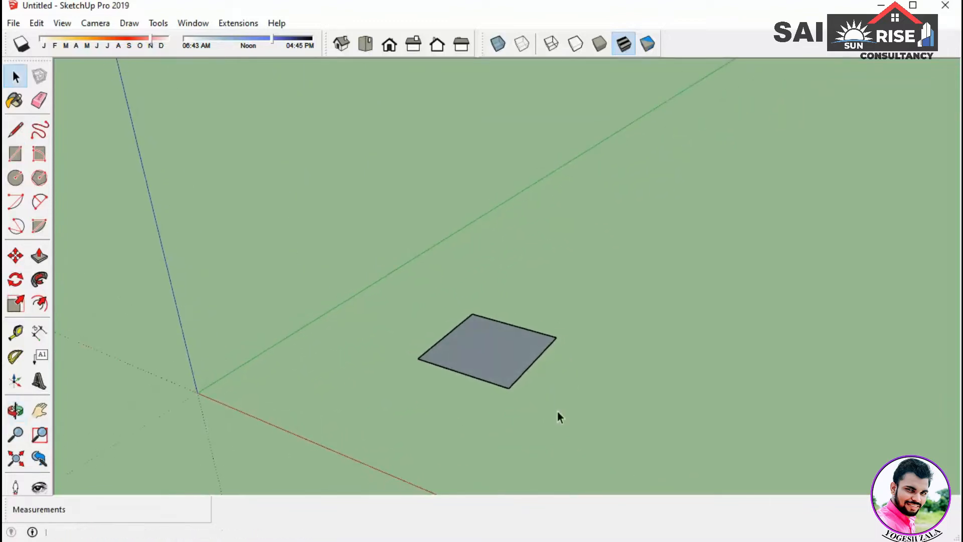
Step: Extrude the square face upward 5' with Push/Pull to form a cube
left_click(40, 257)
left_click_drag(469, 350, 502, 247)
type("5")
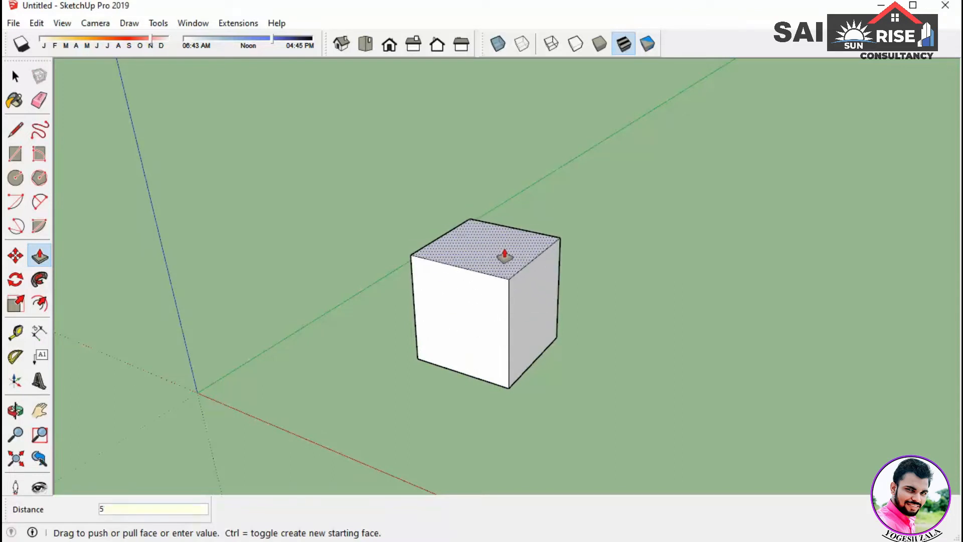
type("'")
key("Return")
key("space")
scroll(541, 343, "down", 3)
middle_click_drag(540, 343, 656, 380)
scroll(559, 316, "up", 2)
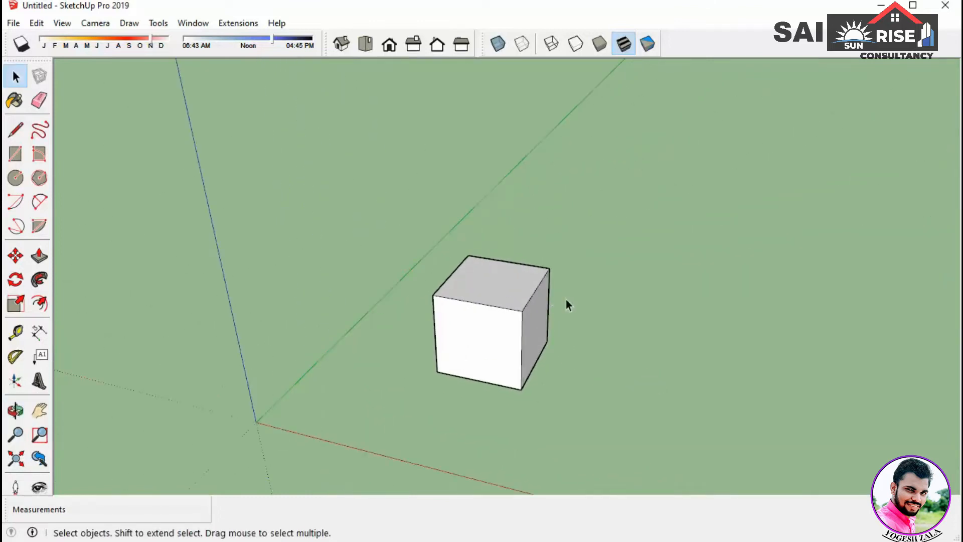
left_click_drag(350, 193, 606, 446)
left_click(622, 426)
triple_click(503, 323)
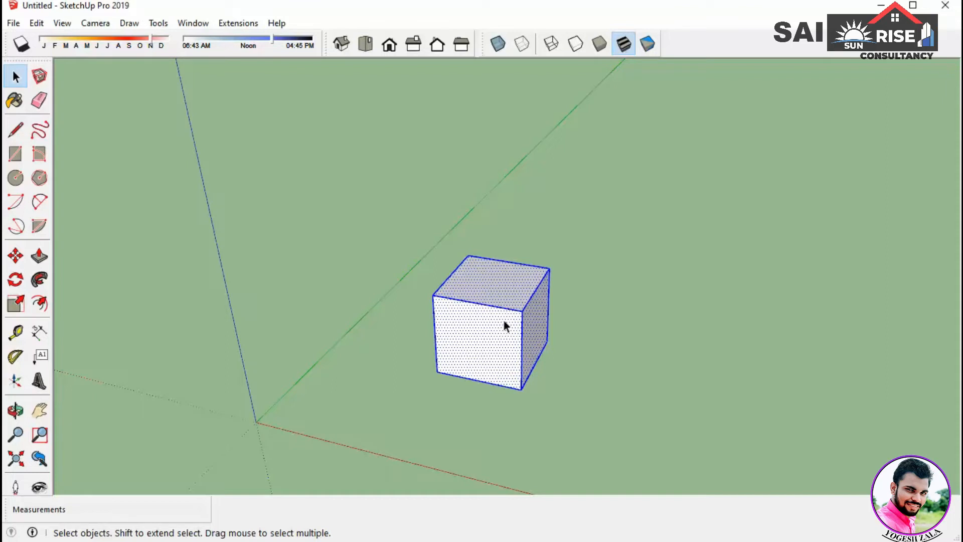
left_click(17, 255)
left_click(434, 375)
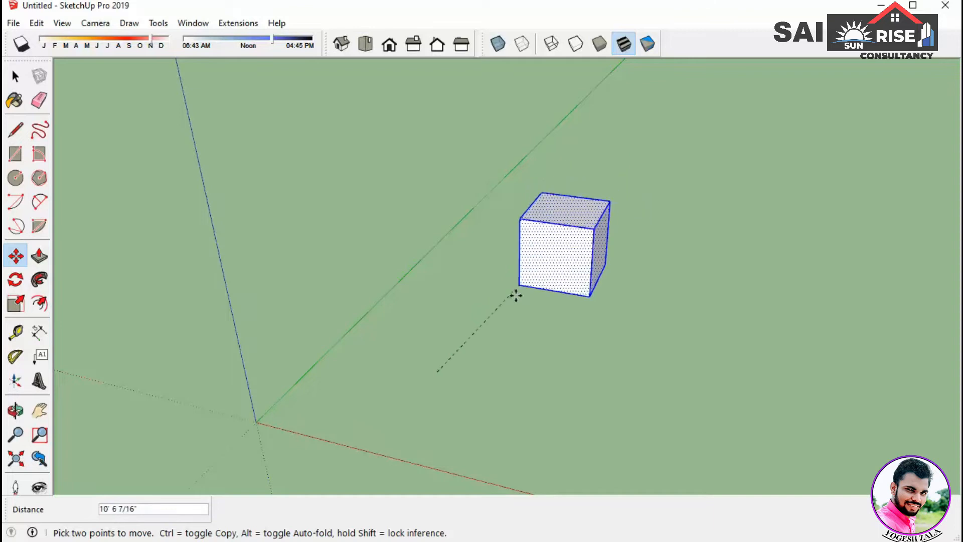
key("Escape")
key("space")
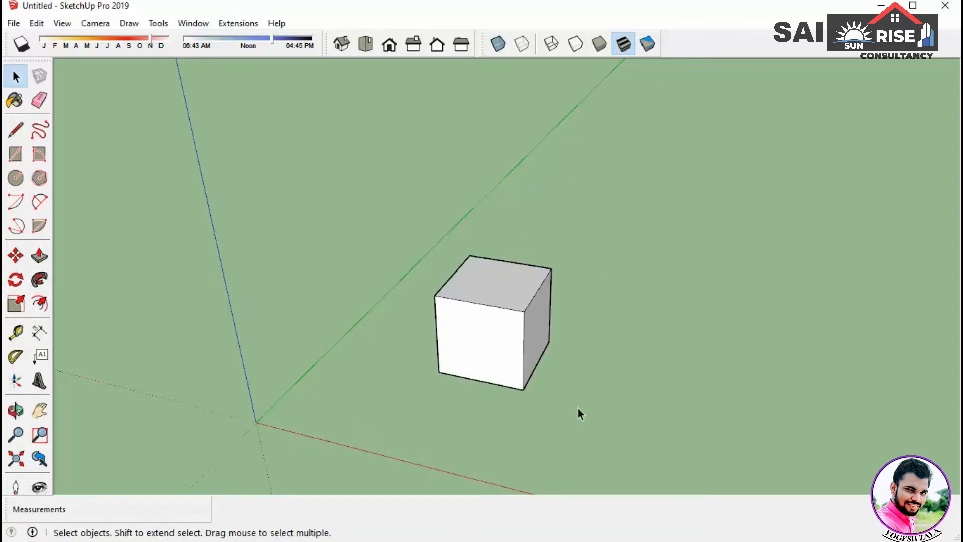
Step: Try to move a single top edge of the cube from its front corner
middle_click_drag(578, 408, 549, 338)
scroll(549, 338, "up", 3)
left_click(520, 289)
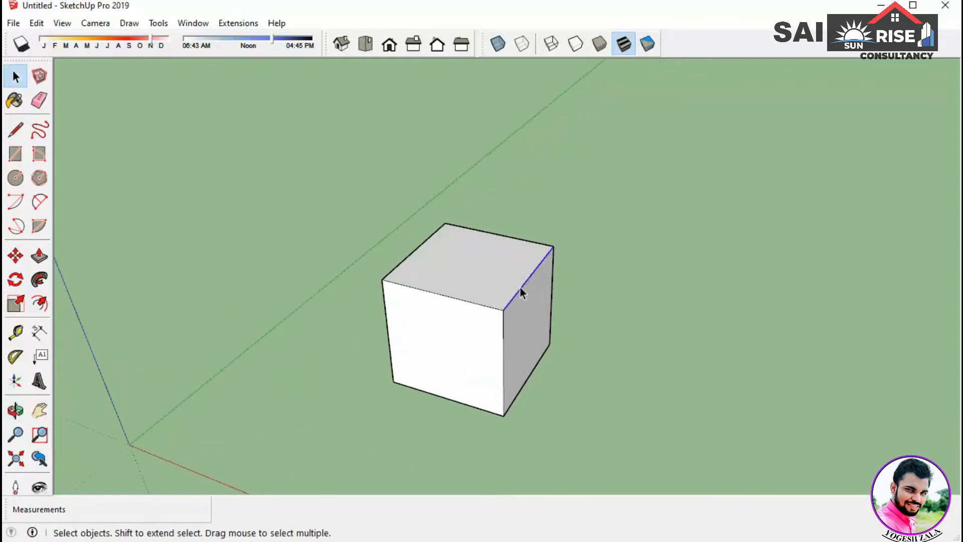
left_click(16, 256)
left_click(501, 303)
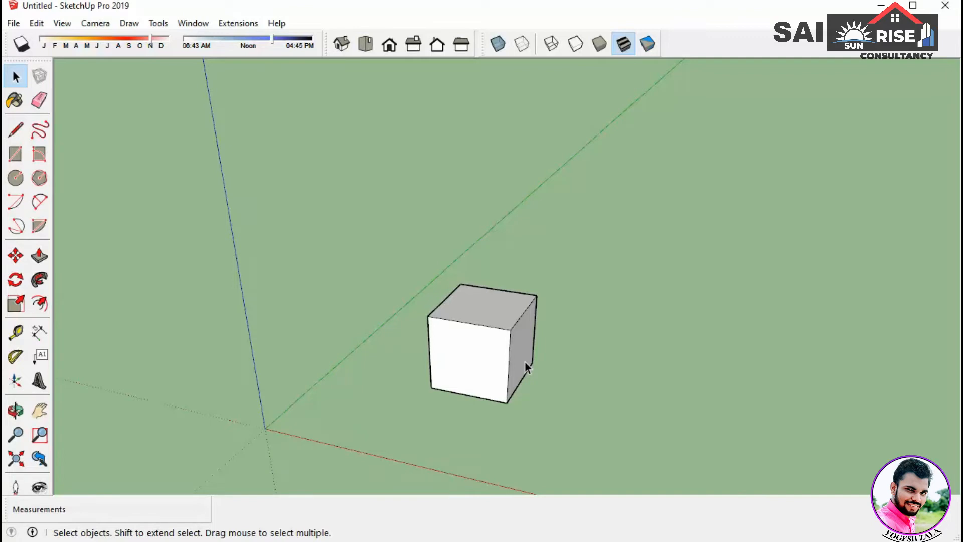
Step: Copy the whole cube 15' along the red axis with the Move tool, starting from its bottom front corner
scroll(519, 399, "up", 3)
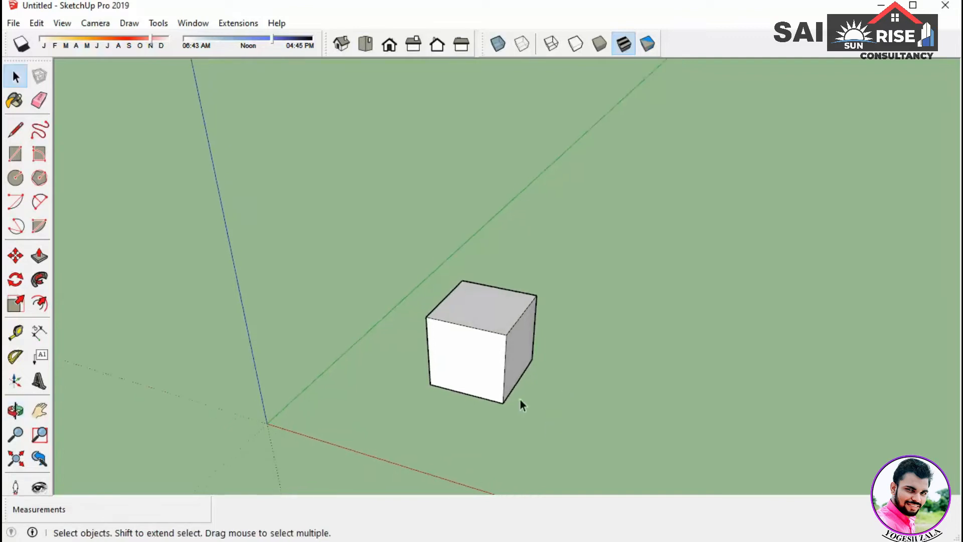
middle_click_drag(615, 402, 488, 369)
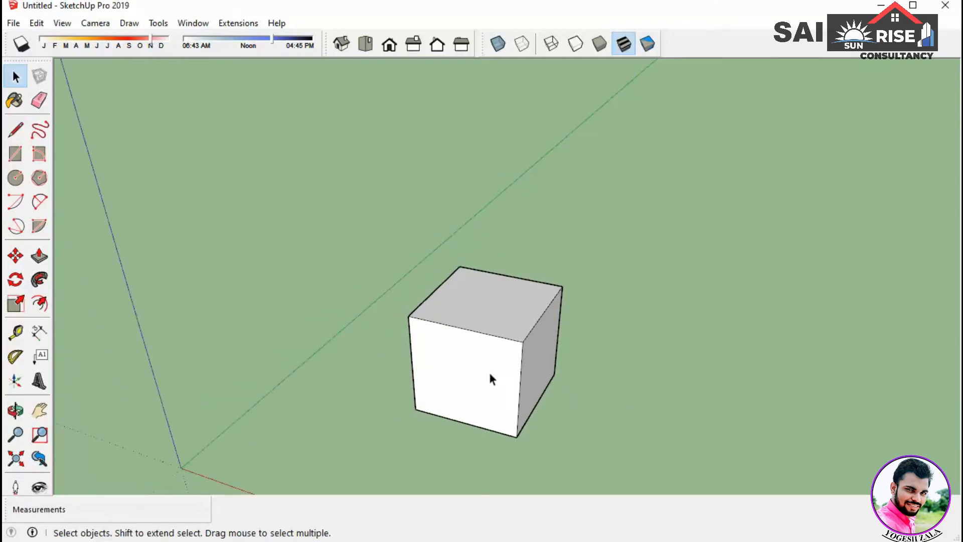
triple_click(490, 367)
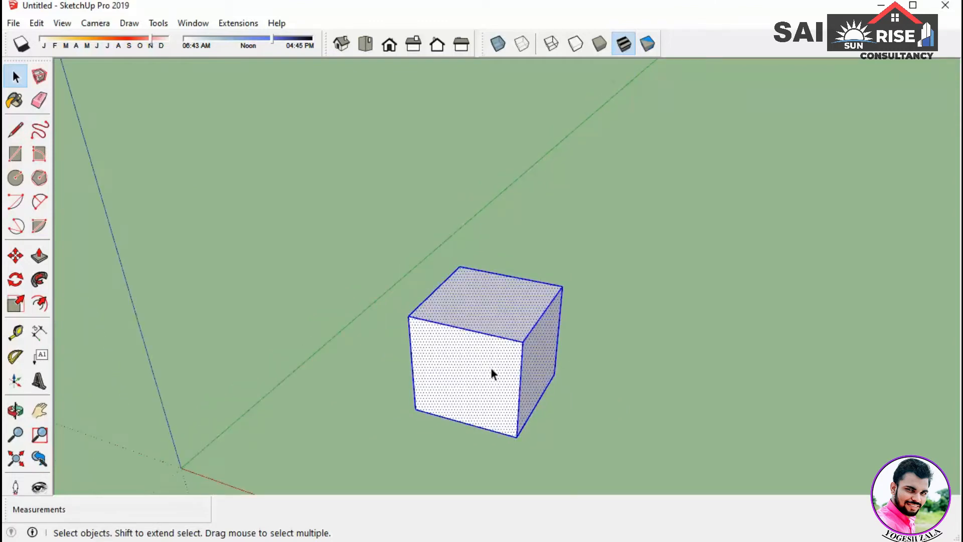
key("m")
scroll(417, 406, "down", 1)
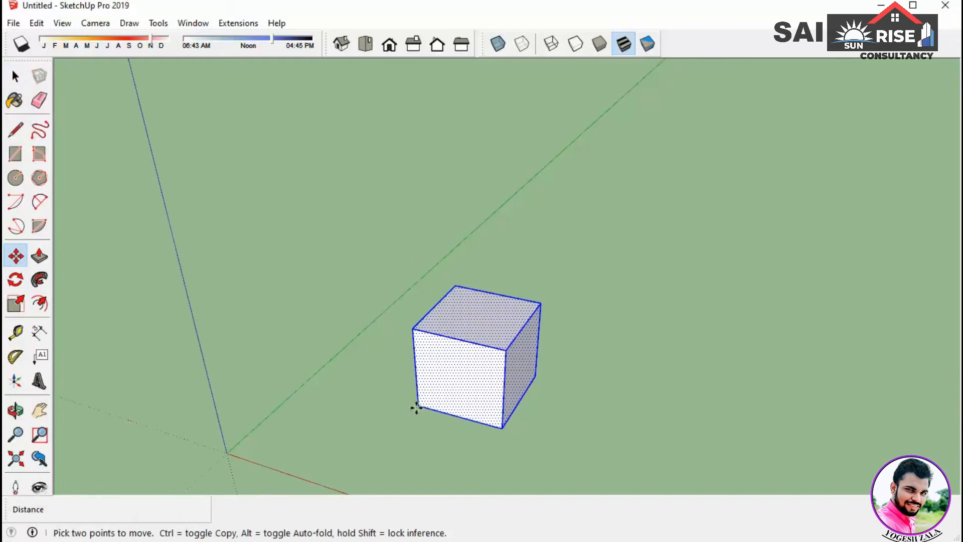
left_click(417, 406)
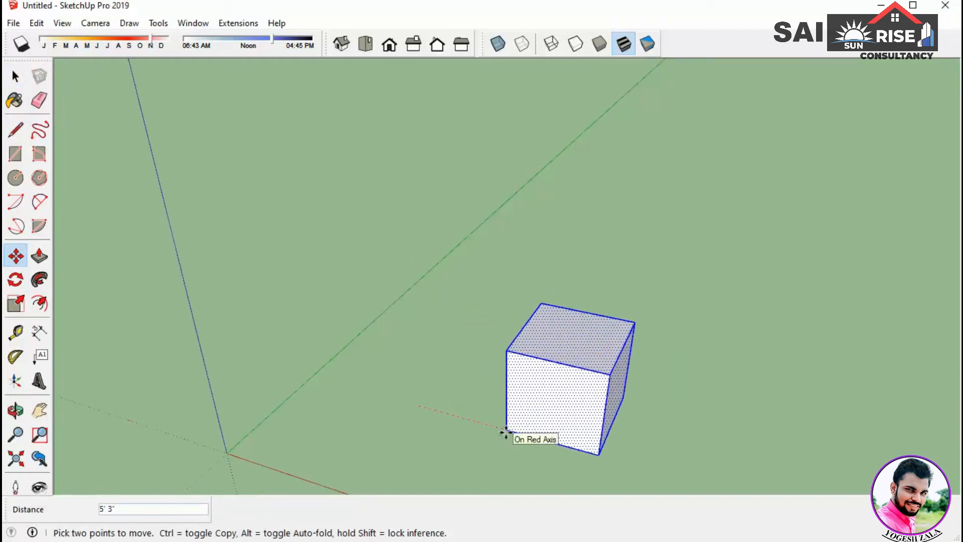
scroll(506, 432, "down", 1)
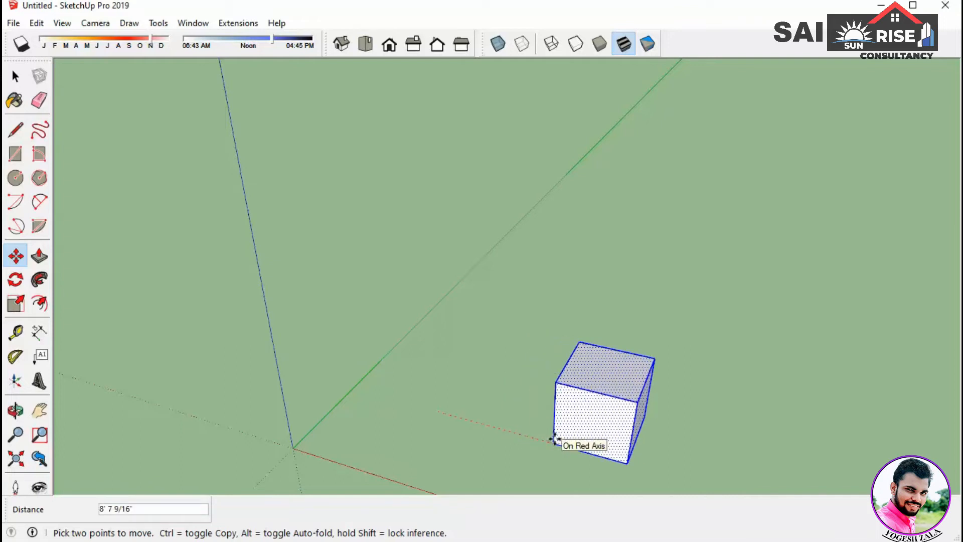
key("ctrl")
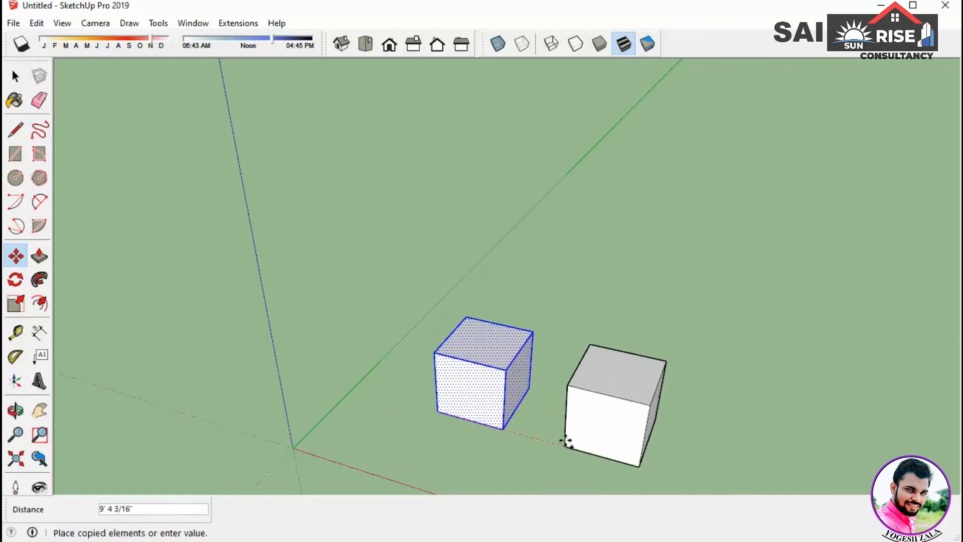
type("15")
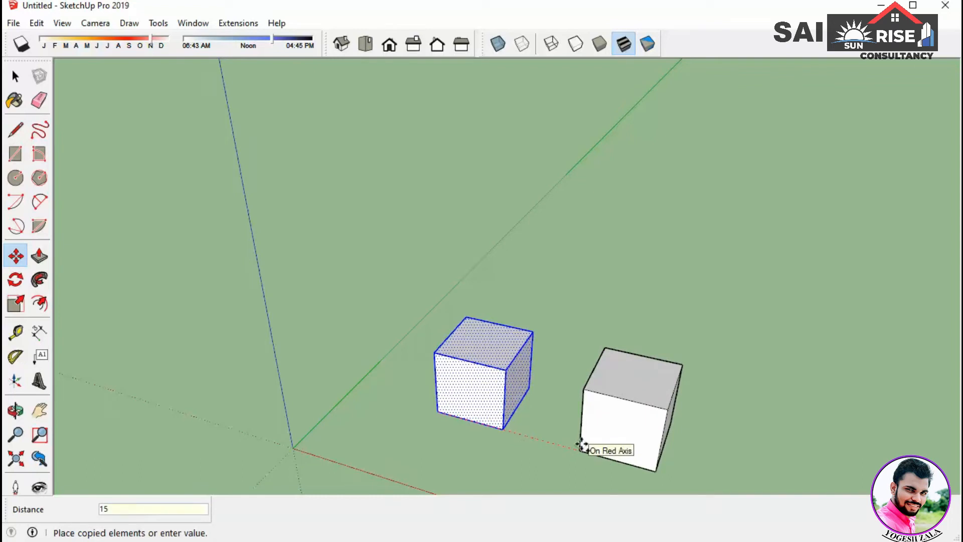
key("Return")
middle_click_drag(580, 444, 677, 439)
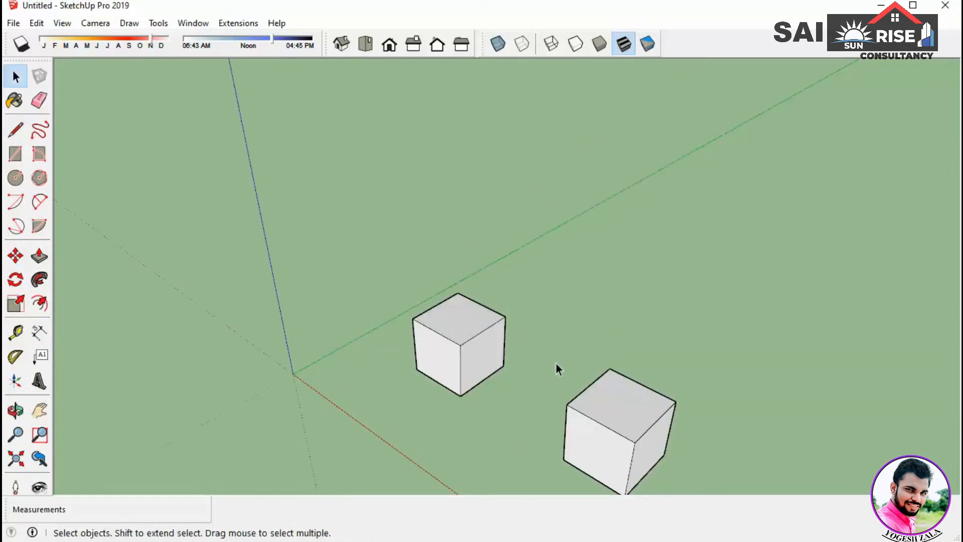
Step: Copy the original cube about 13' 1" along the green axis, starting from its bottom front corner
triple_click(474, 359)
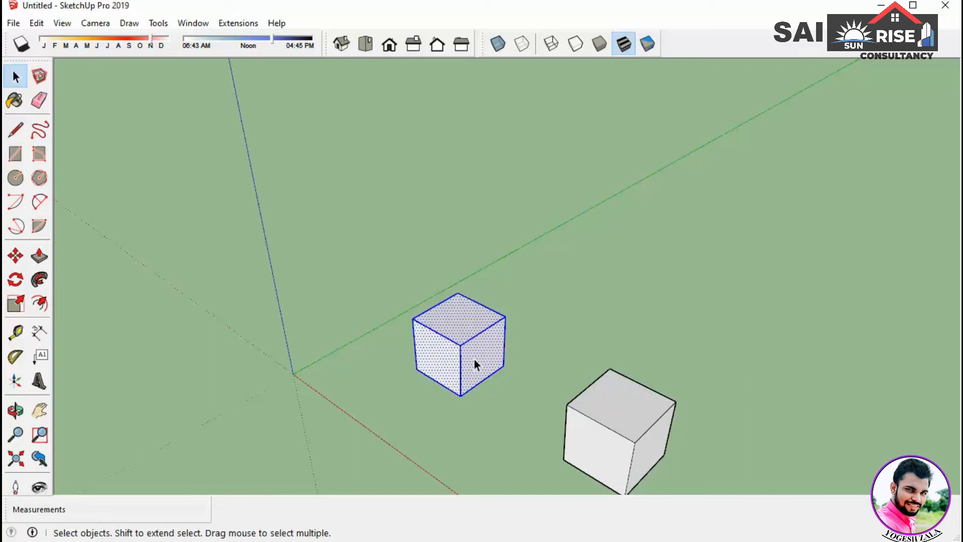
key("m")
left_click(460, 395)
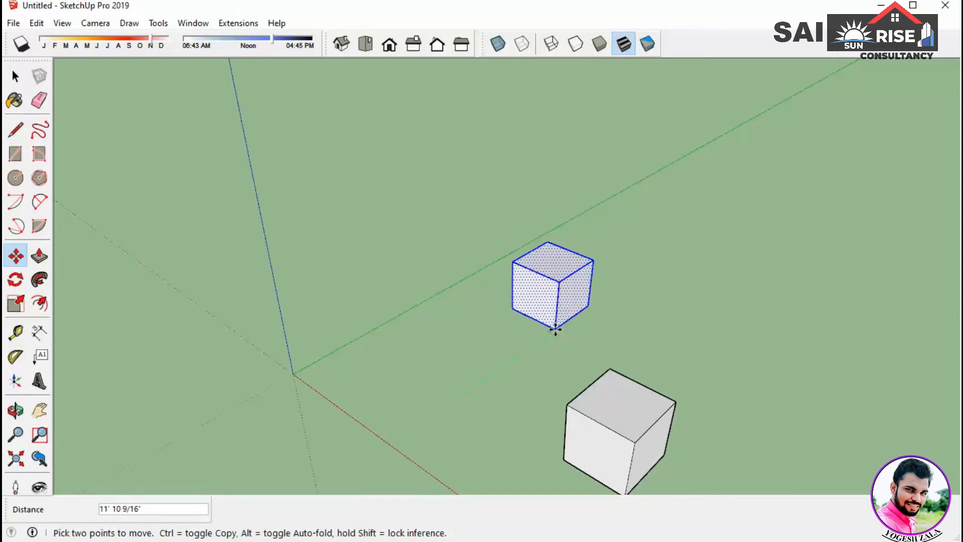
key("ctrl")
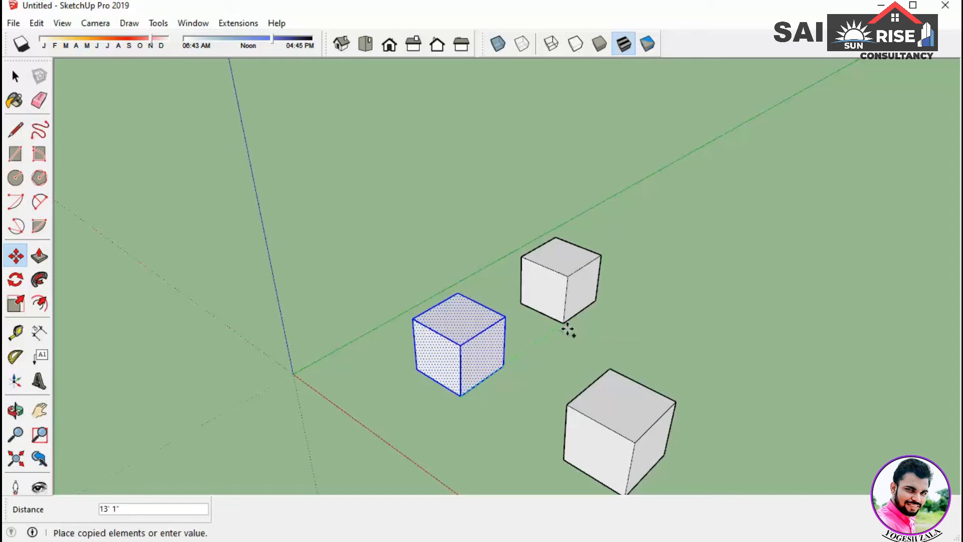
left_click(568, 329)
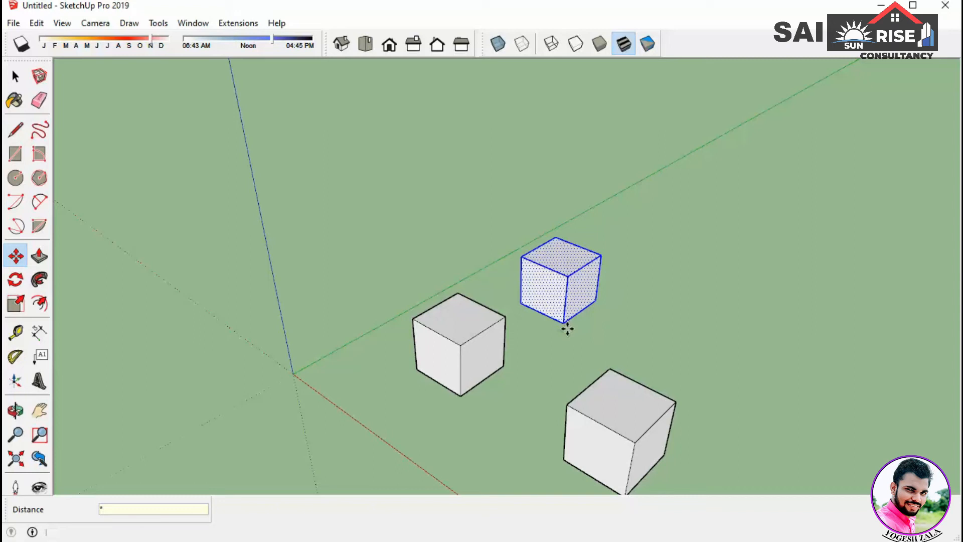
Step: Repeat the green-axis copy at equal spacing with the array entry *10
type("0")
key("Return")
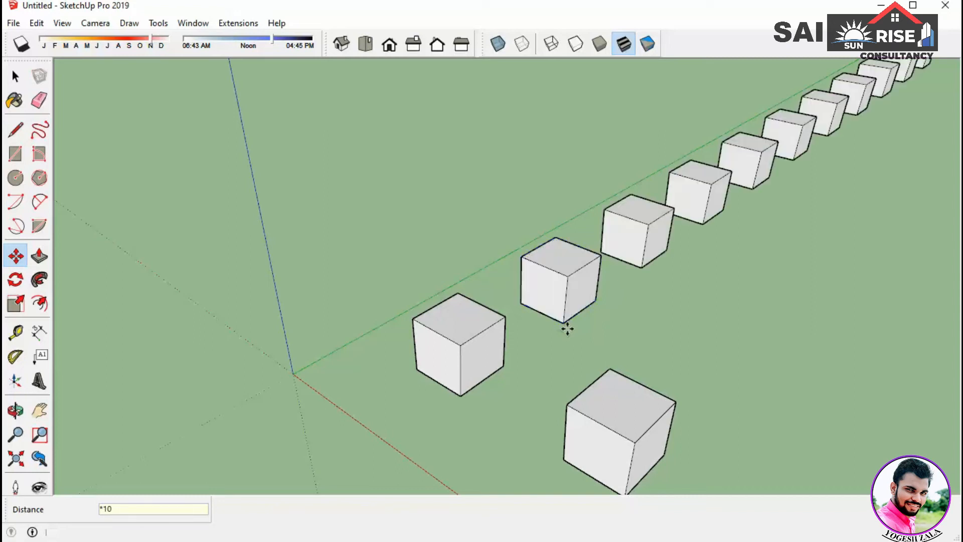
scroll(454, 331, "down", 3)
key("space")
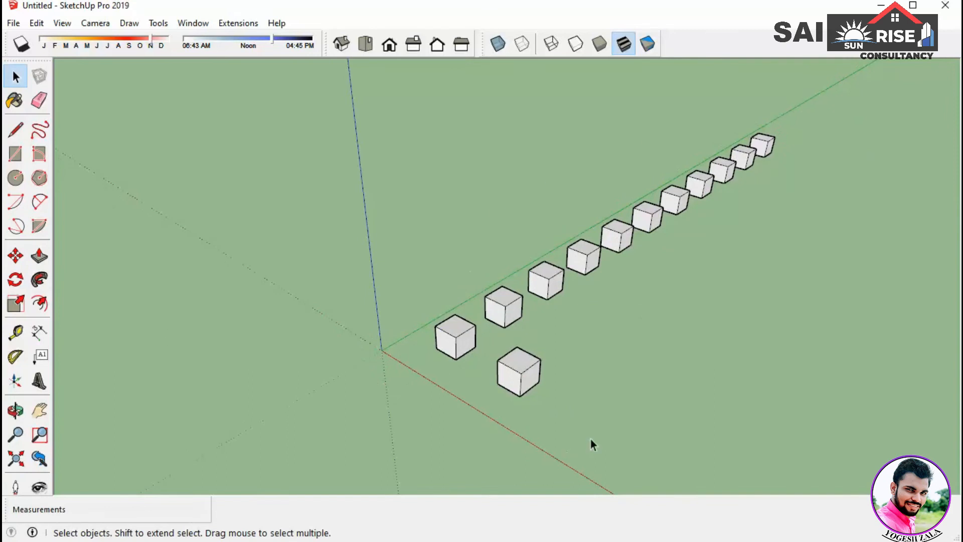
Step: Copy the other cube about 122' 10" along the green axis, to just past the end of the existing row
middle_click_drag(591, 436, 549, 419)
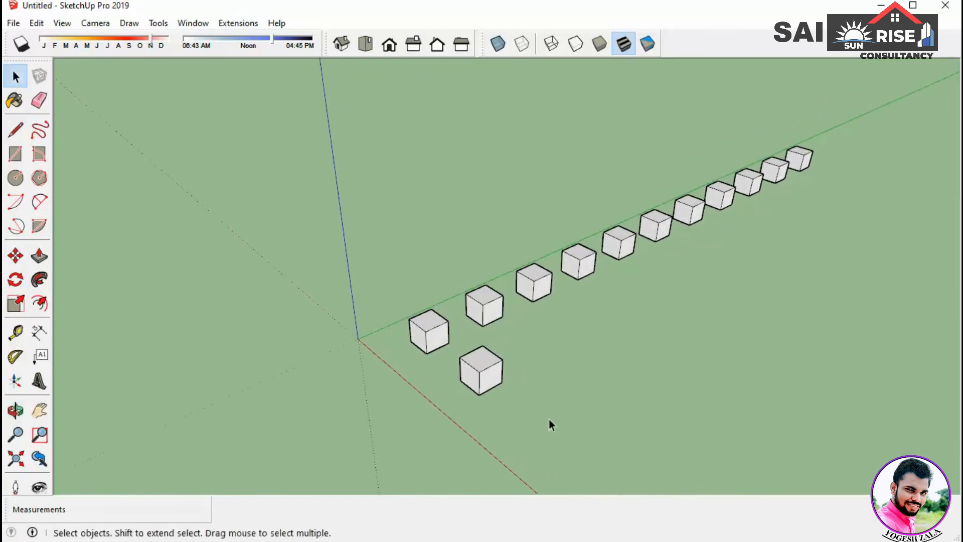
scroll(497, 385, "up", 2)
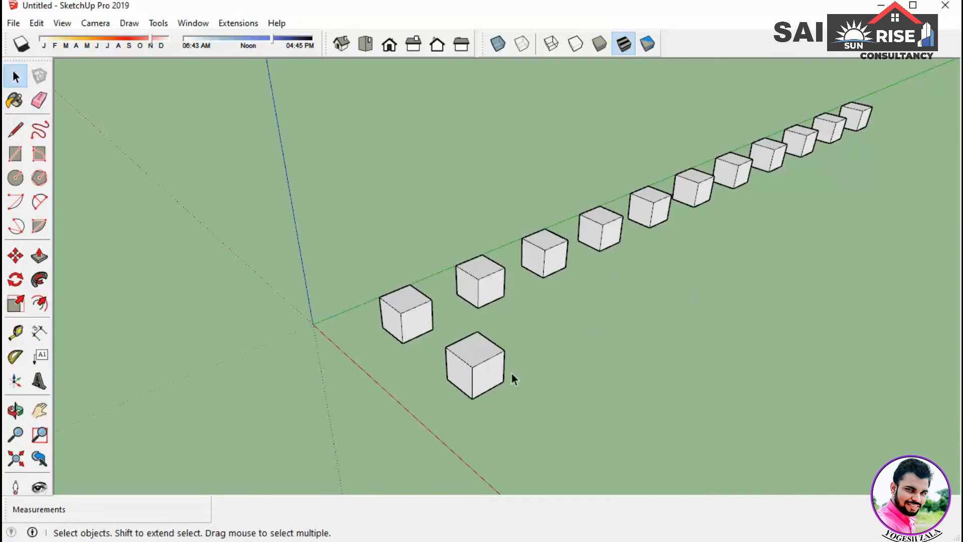
left_click(491, 385)
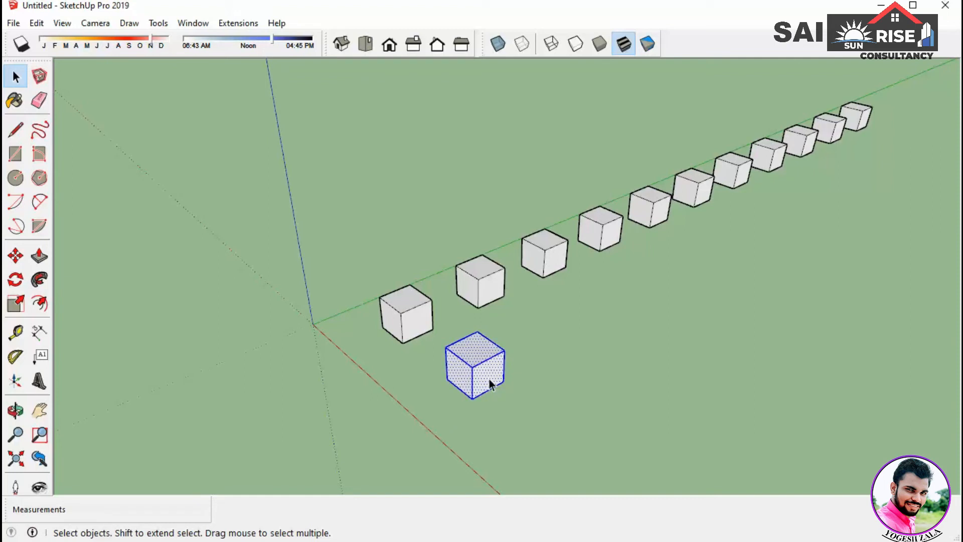
key("m")
left_click(473, 398)
key("ctrl")
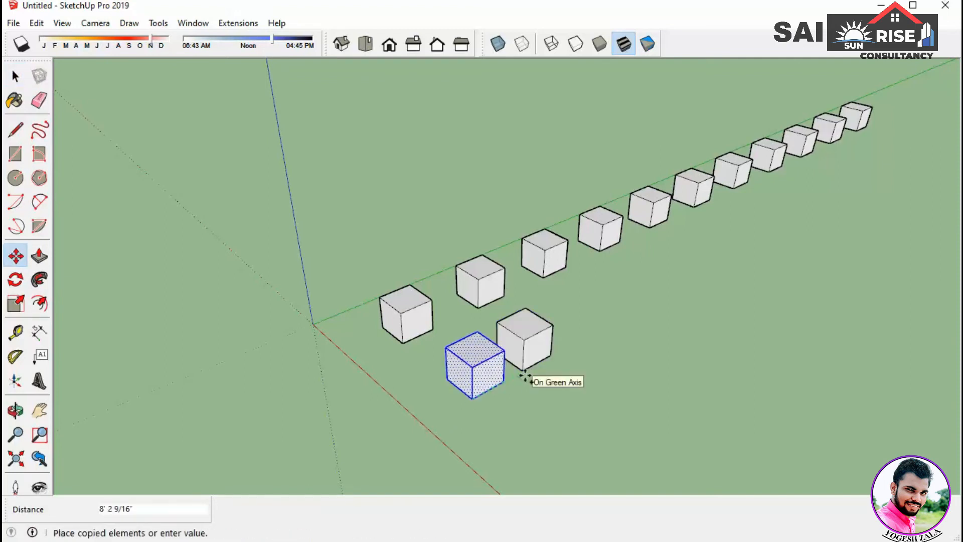
scroll(524, 377, "down", 3)
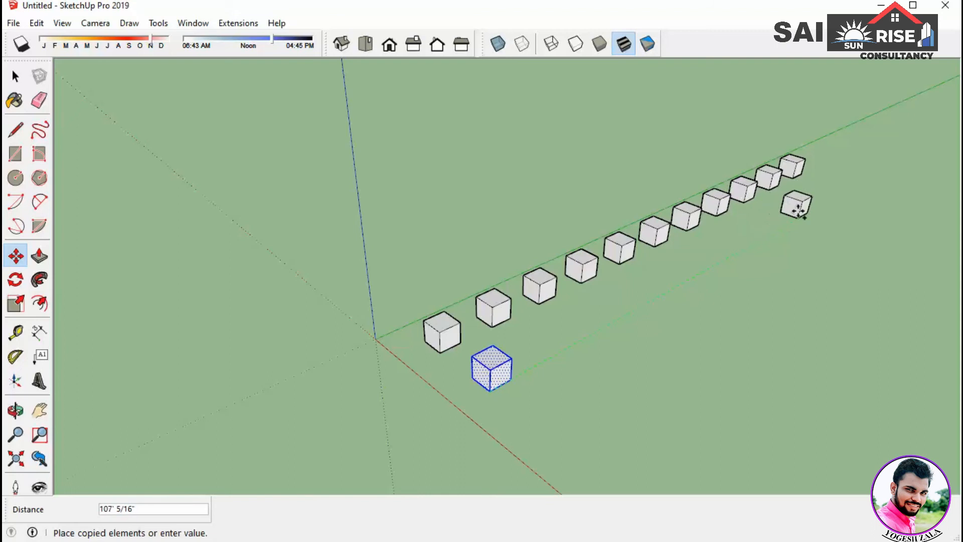
left_click(824, 193)
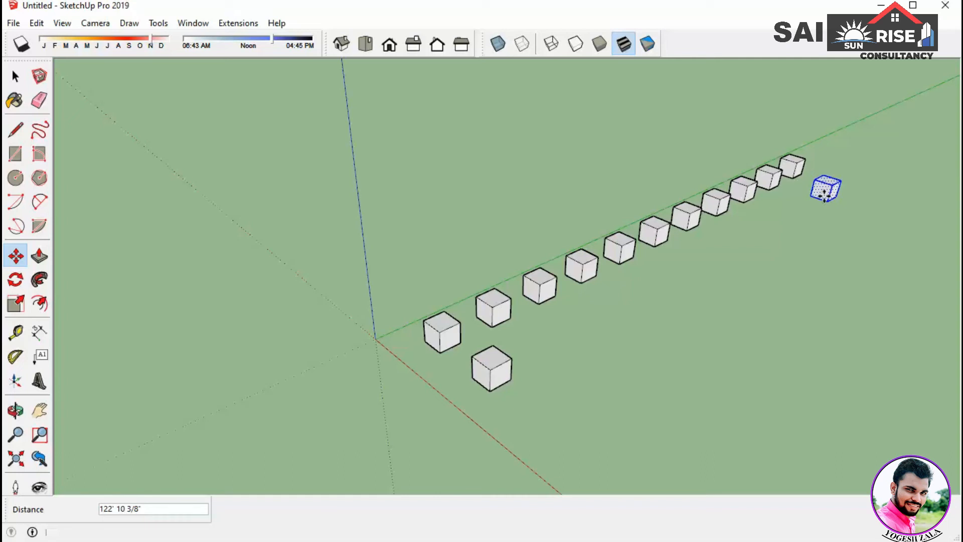
Step: Fill the distance between the second cube and its far copy with evenly spaced cubes using the array entry /10
type("/10")
key("Return")
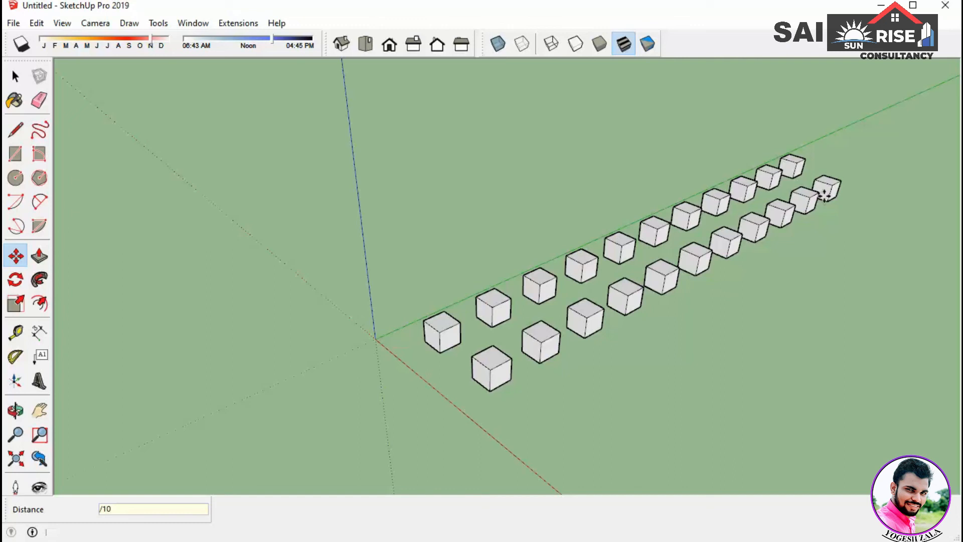
key("space")
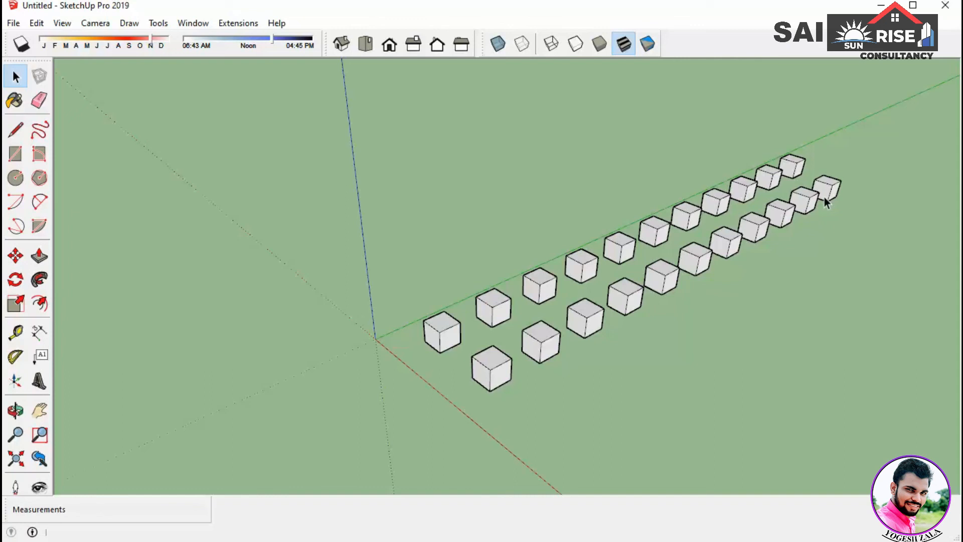